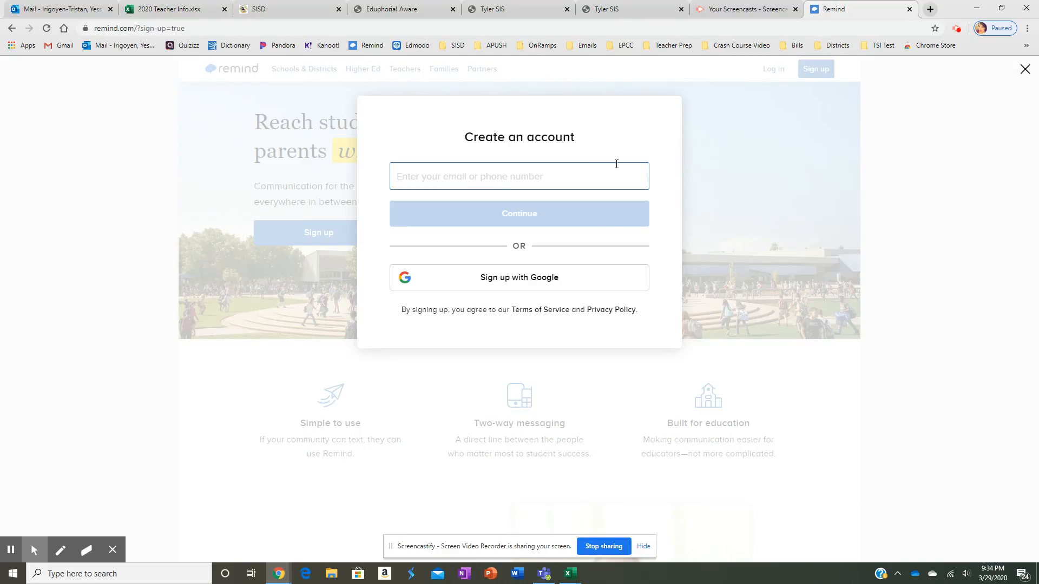
Dismiss the sign-up prompt and log in to the teacher account with saved credentials
left_click(899, 162)
left_click(765, 70)
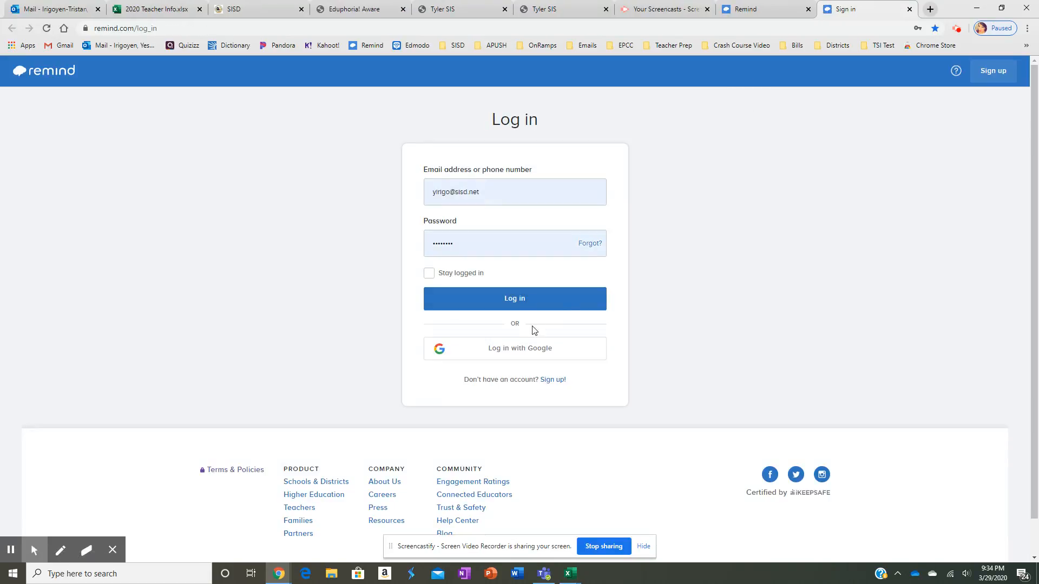
left_click(521, 308)
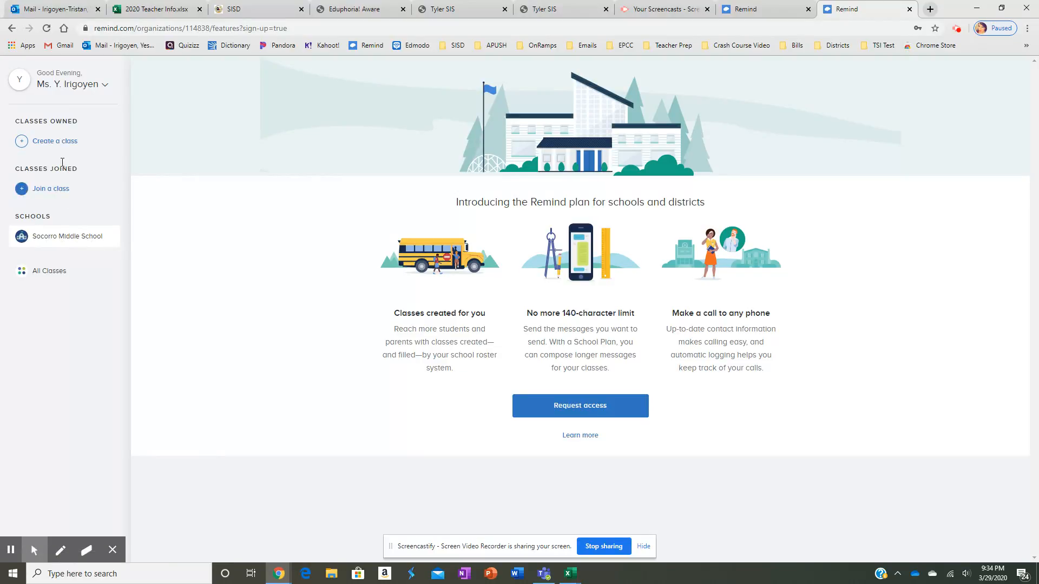
Create the class '6th Grade Math' with a custom class code replacing the generated one
left_click(63, 141)
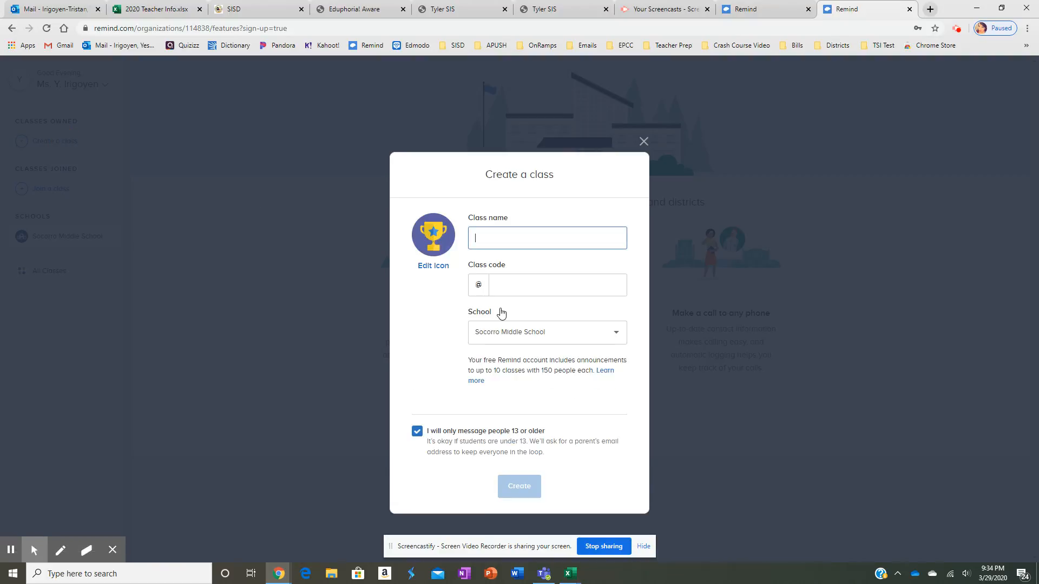
type("6th Grade Math")
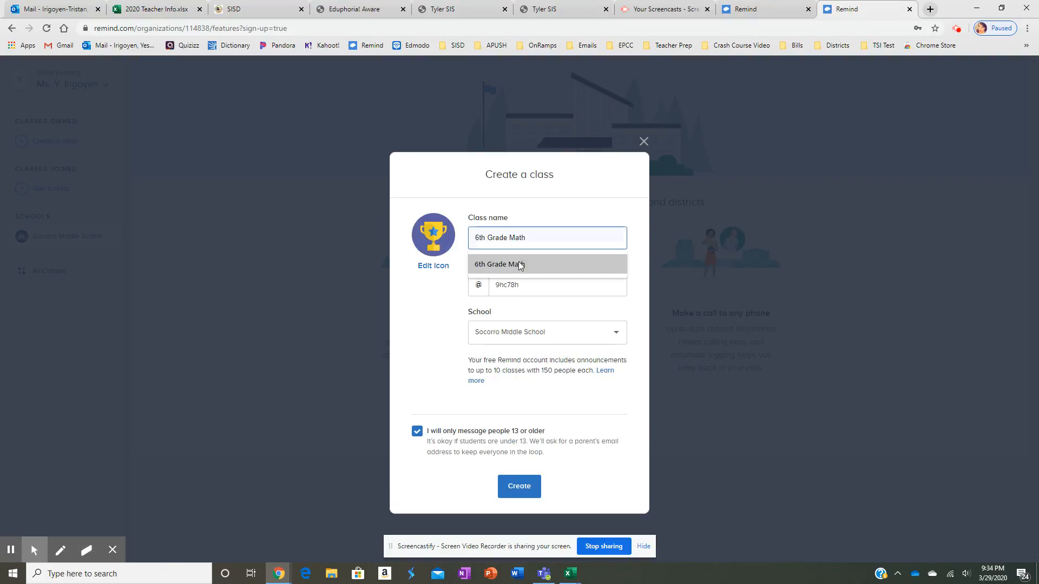
left_click(519, 265)
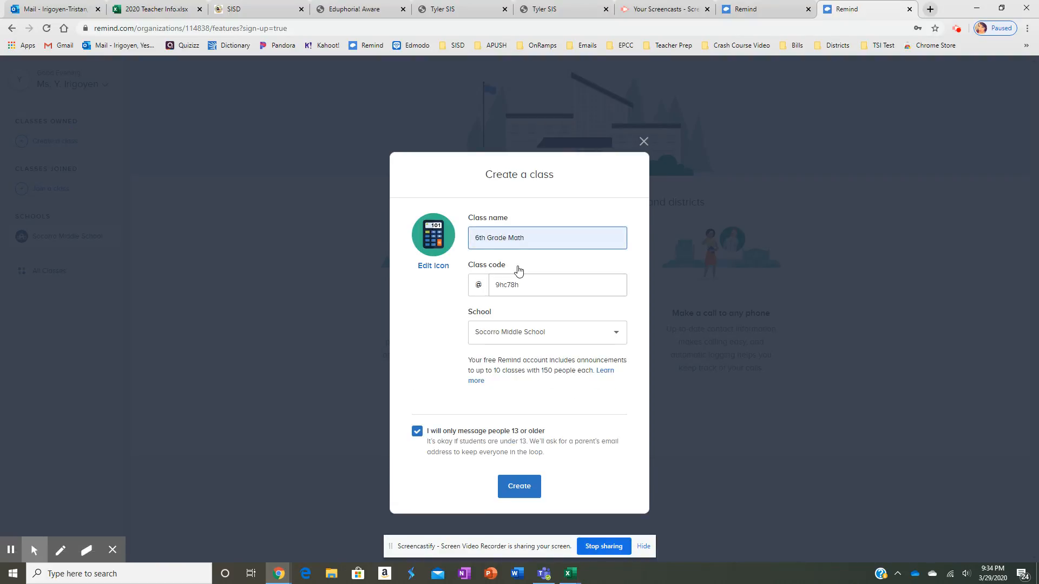
double_click(487, 285)
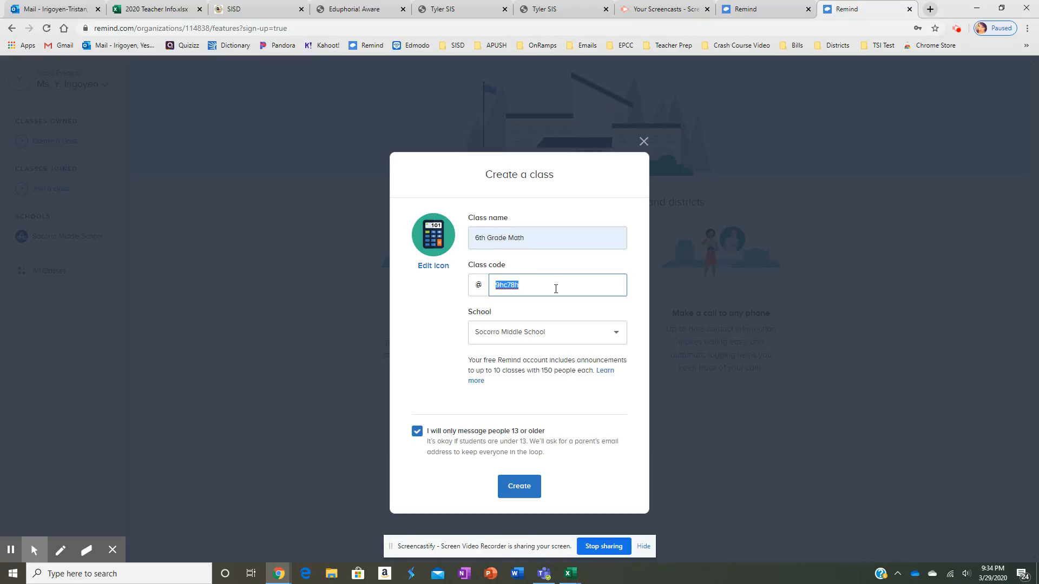
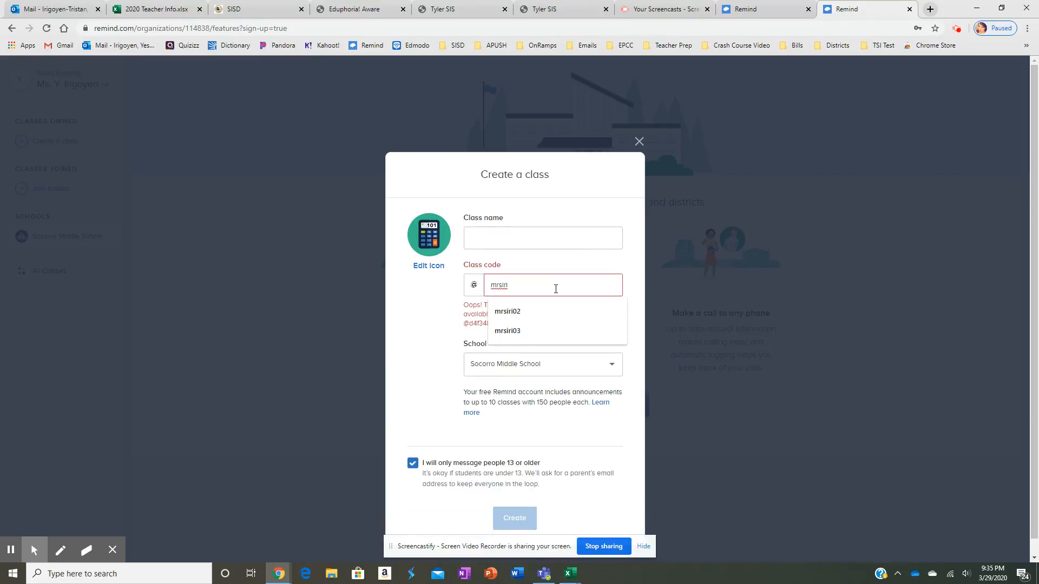
left_click(497, 238)
left_click(494, 264)
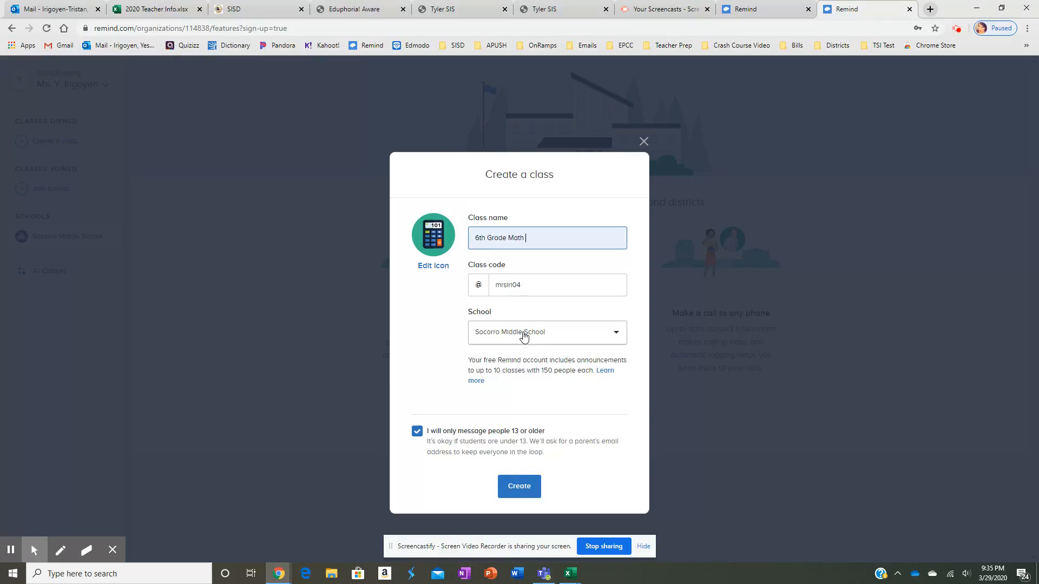
left_click(522, 489)
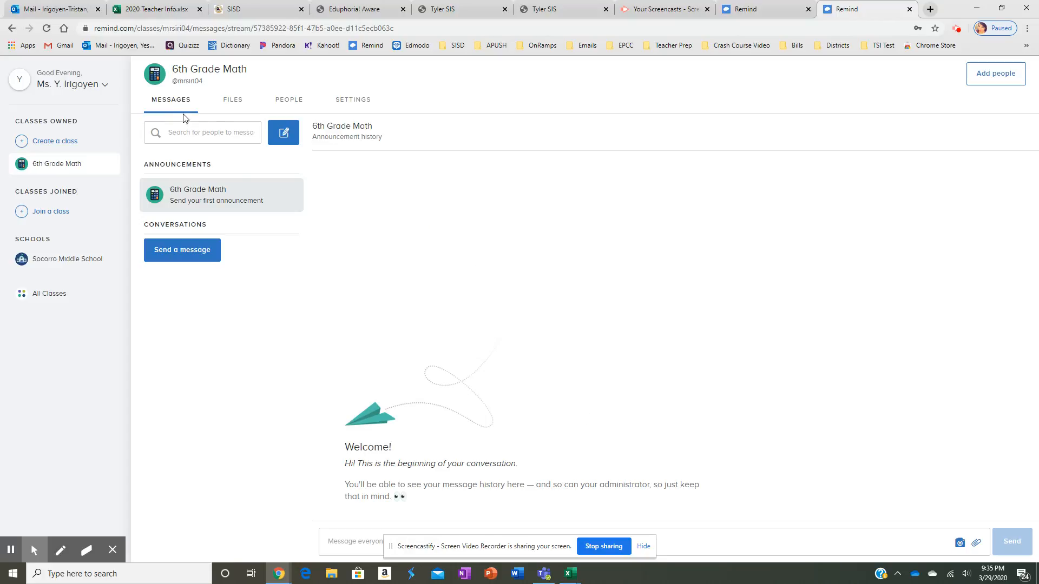
left_click(284, 133)
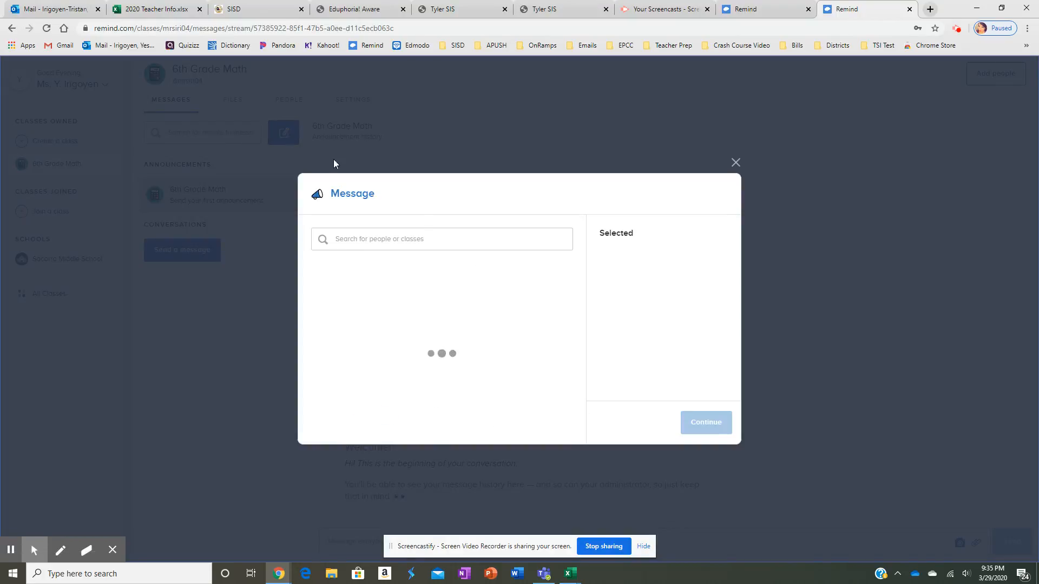
left_click(560, 295)
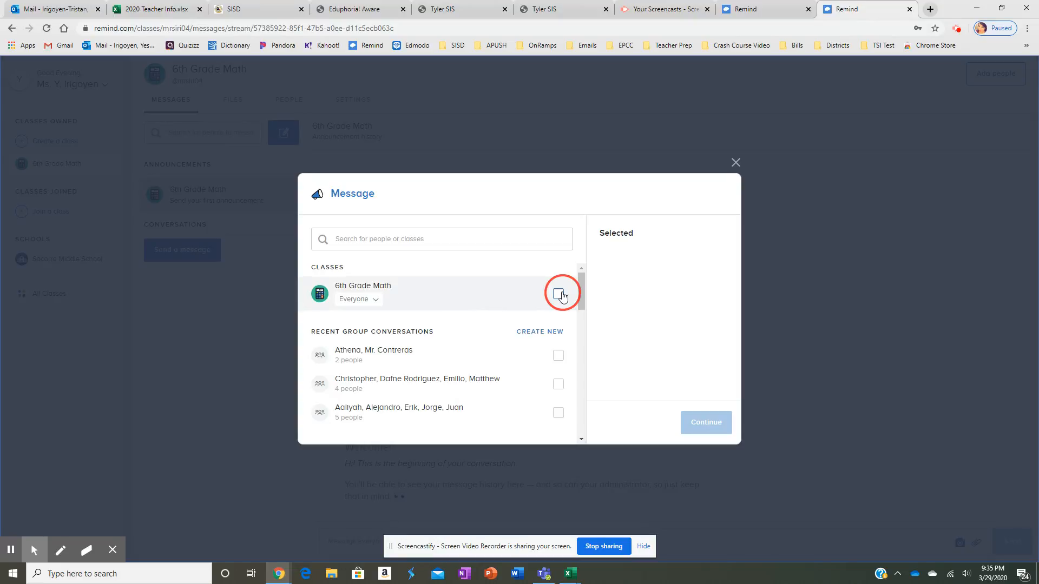
left_click(704, 423)
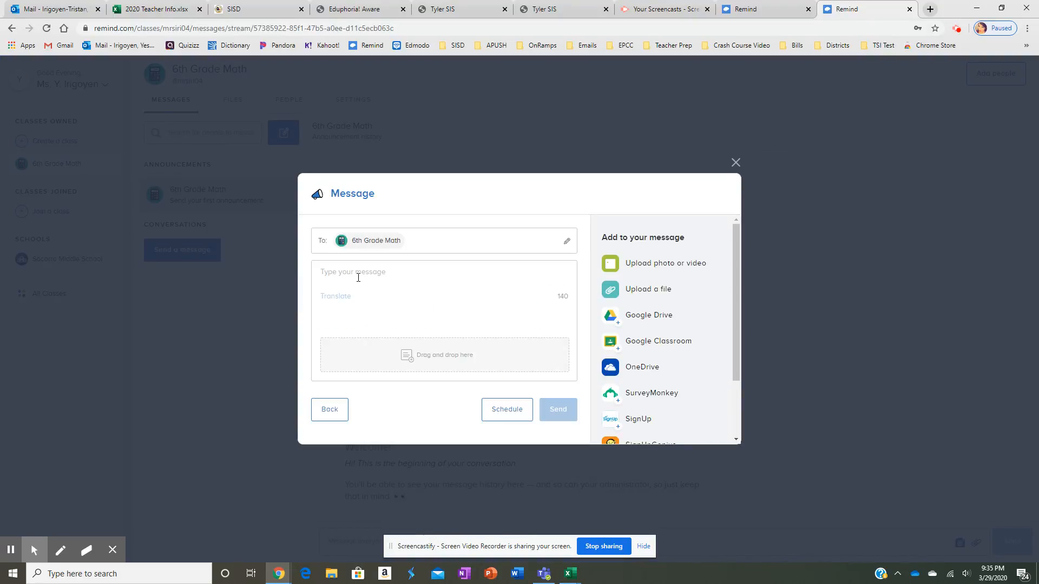
left_click(503, 410)
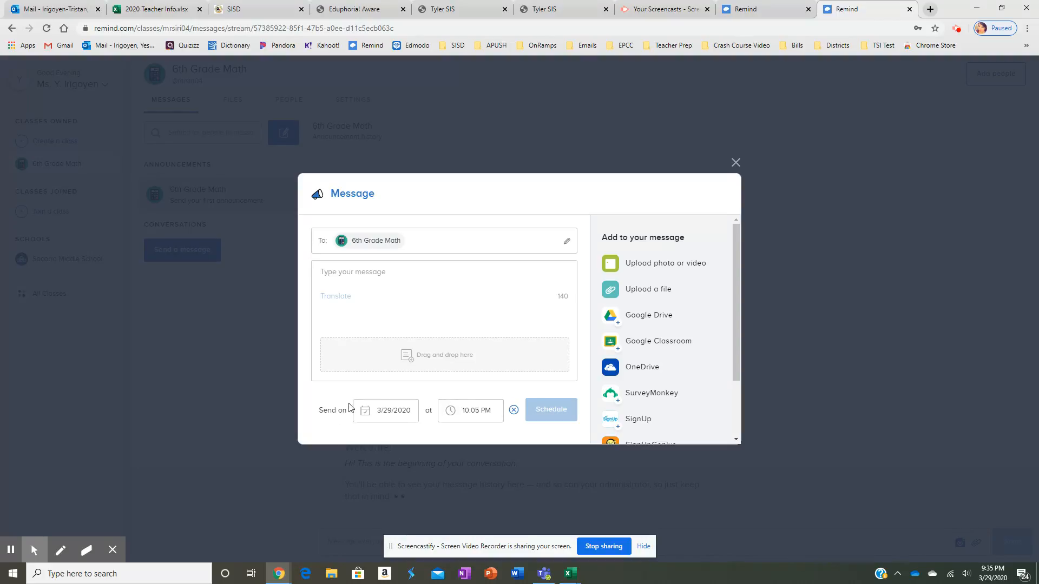
left_click(385, 411)
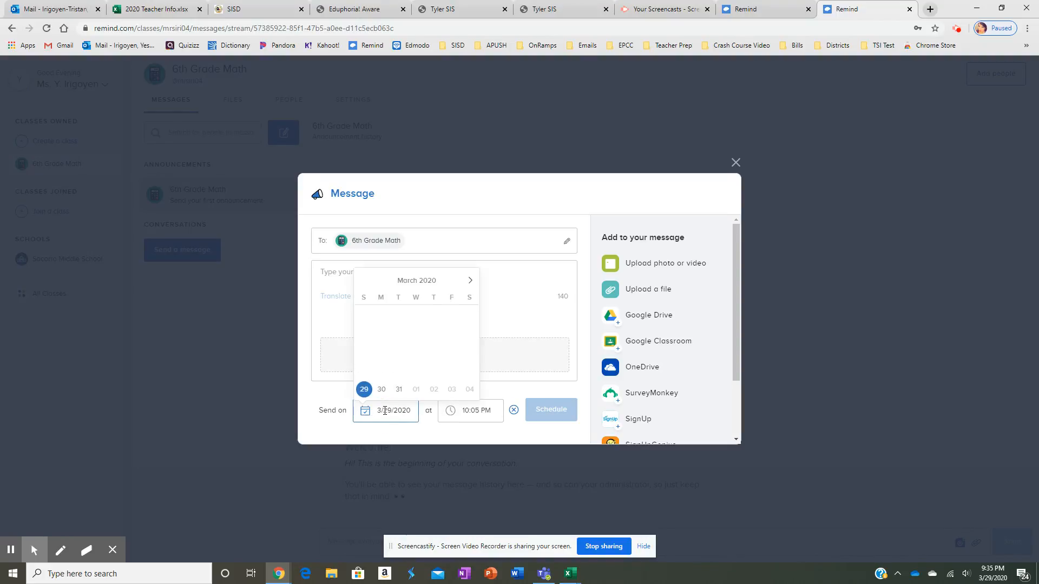
left_click(486, 411)
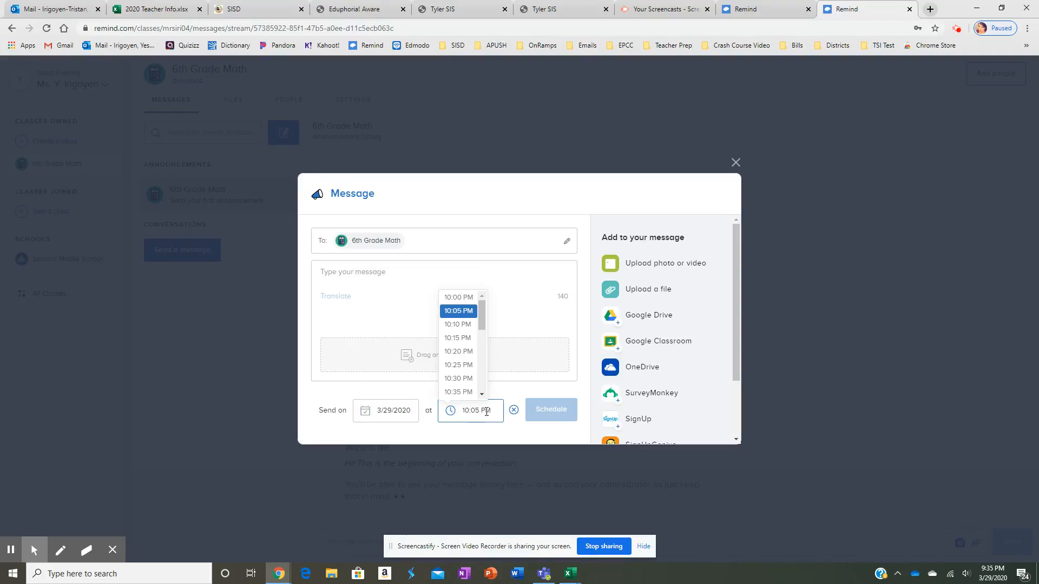
left_click(541, 440)
scroll(663, 281, "down", 2)
scroll(664, 281, "up", 2)
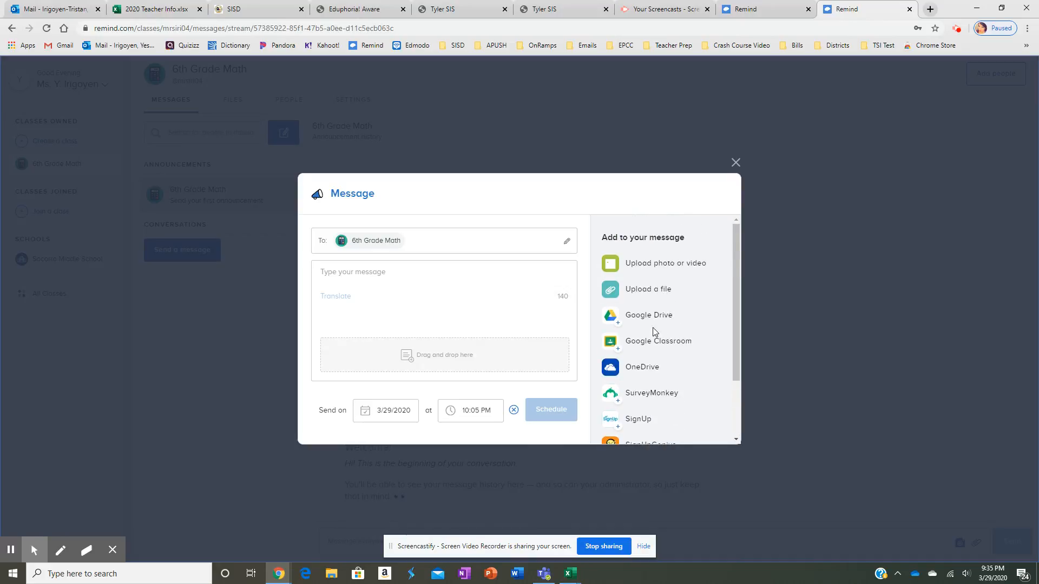
scroll(652, 352, "down", 2)
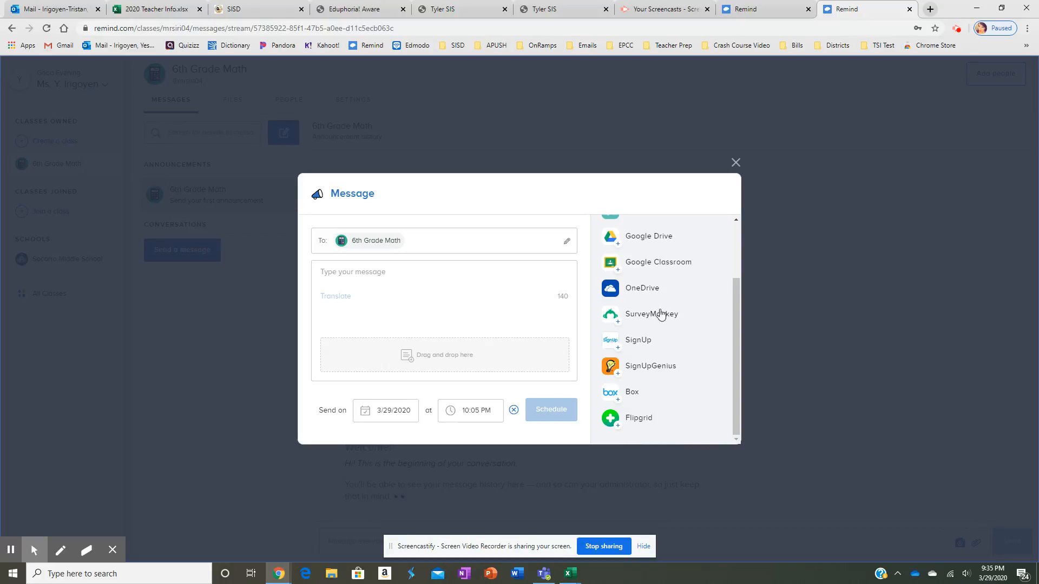
left_click(734, 162)
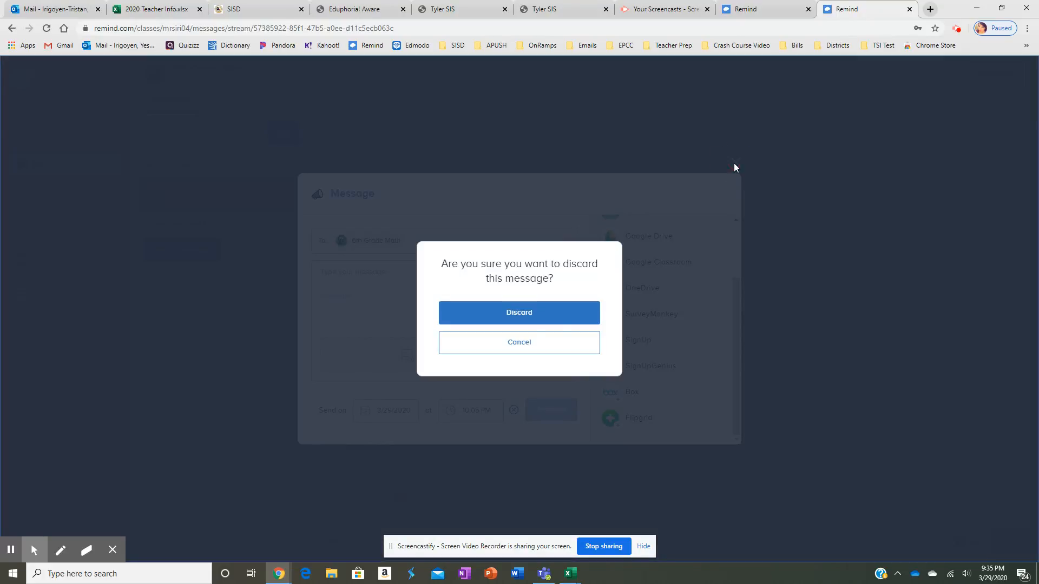
left_click(519, 318)
left_click(228, 104)
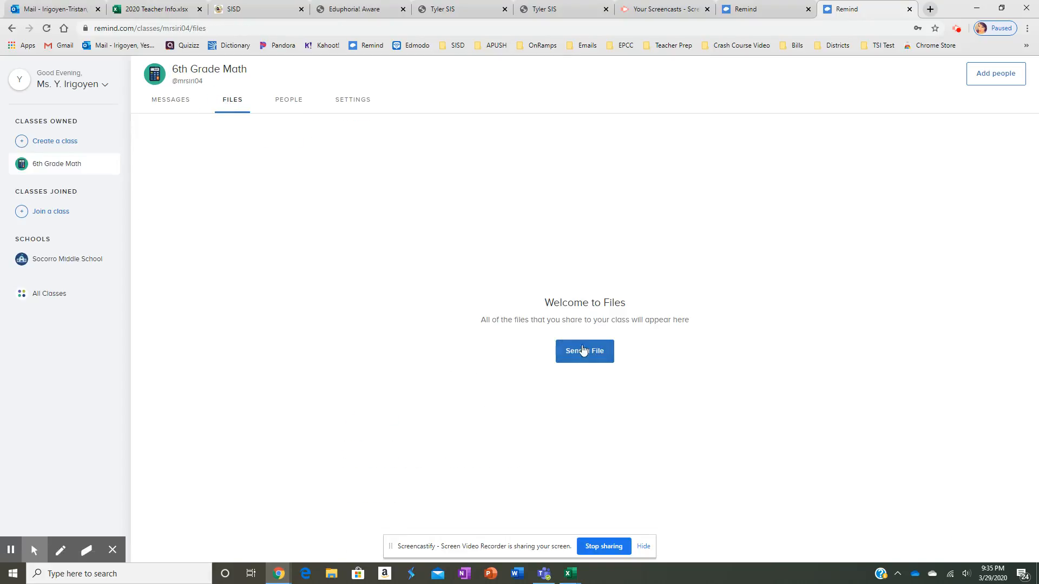
Review the class's members filtered by role and scroll through its settings
left_click(300, 101)
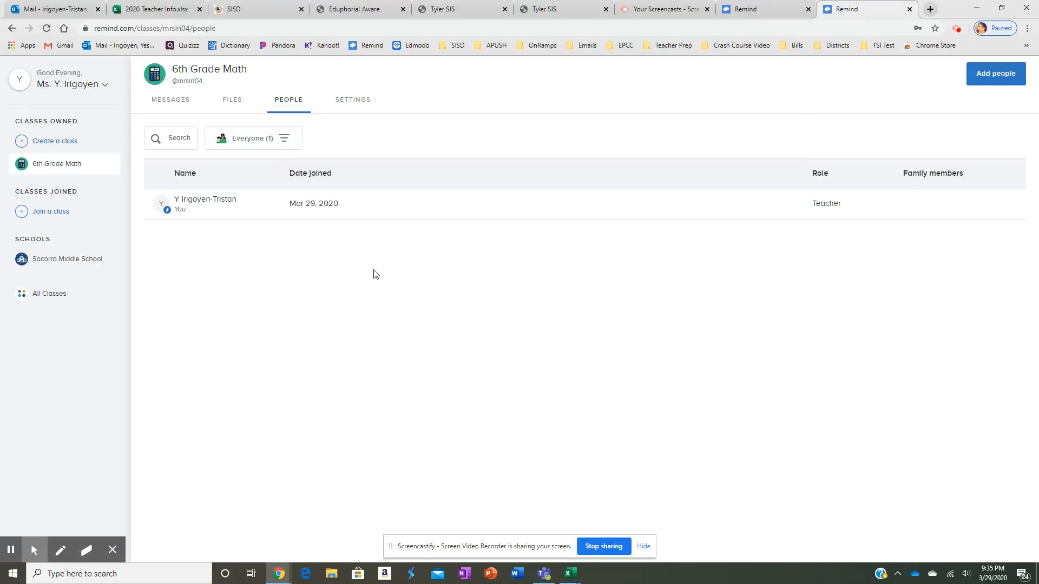
left_click(287, 139)
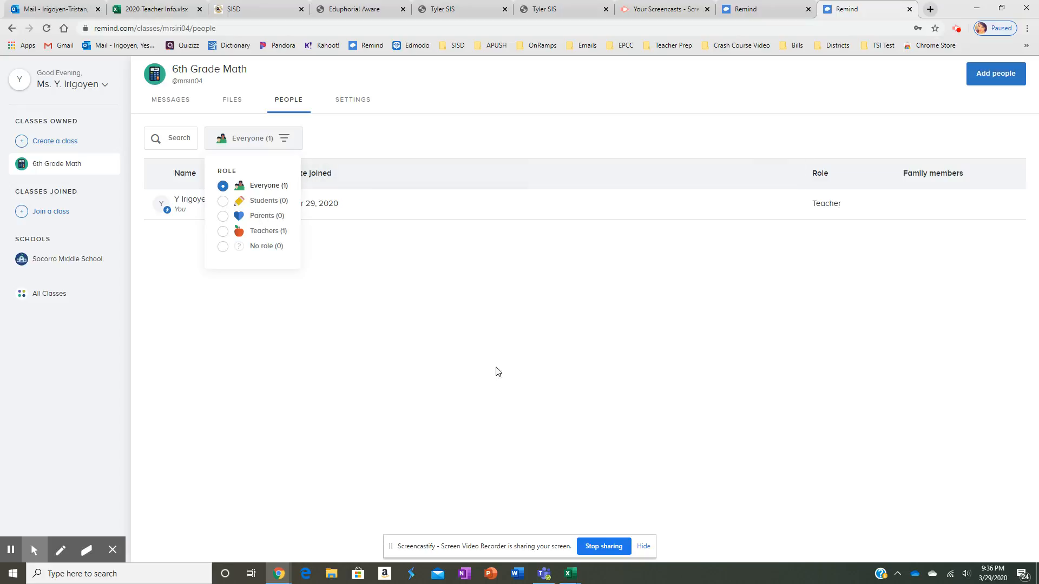
left_click(356, 102)
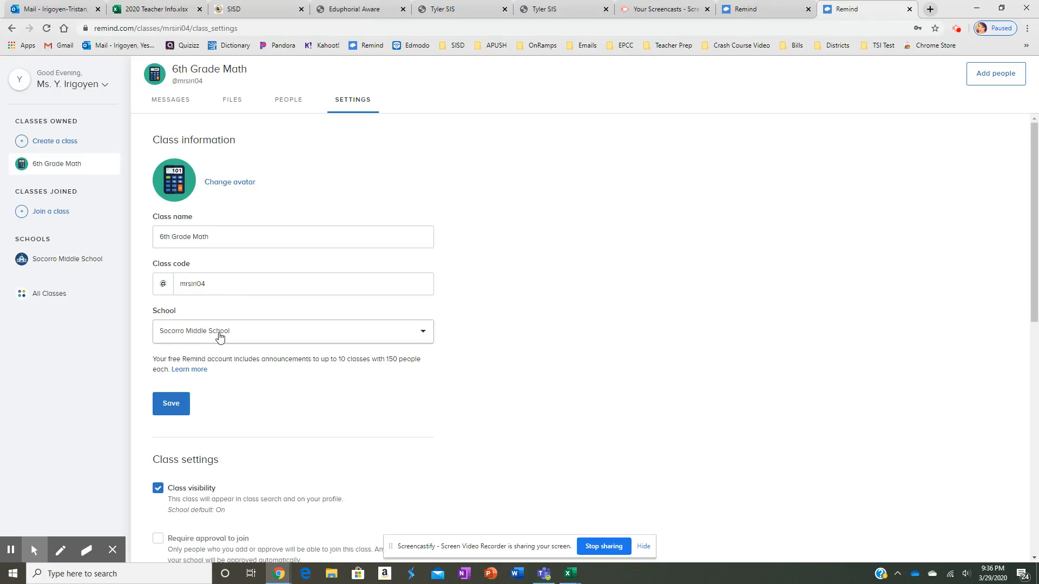
scroll(218, 336, "down", 3)
scroll(220, 338, "down", 5)
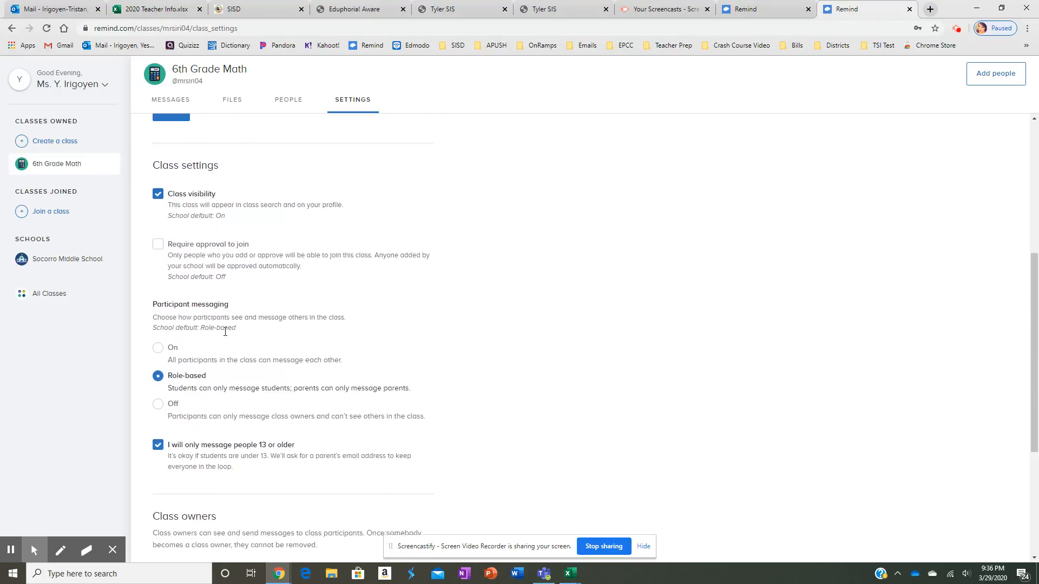
scroll(209, 397, "down", 2)
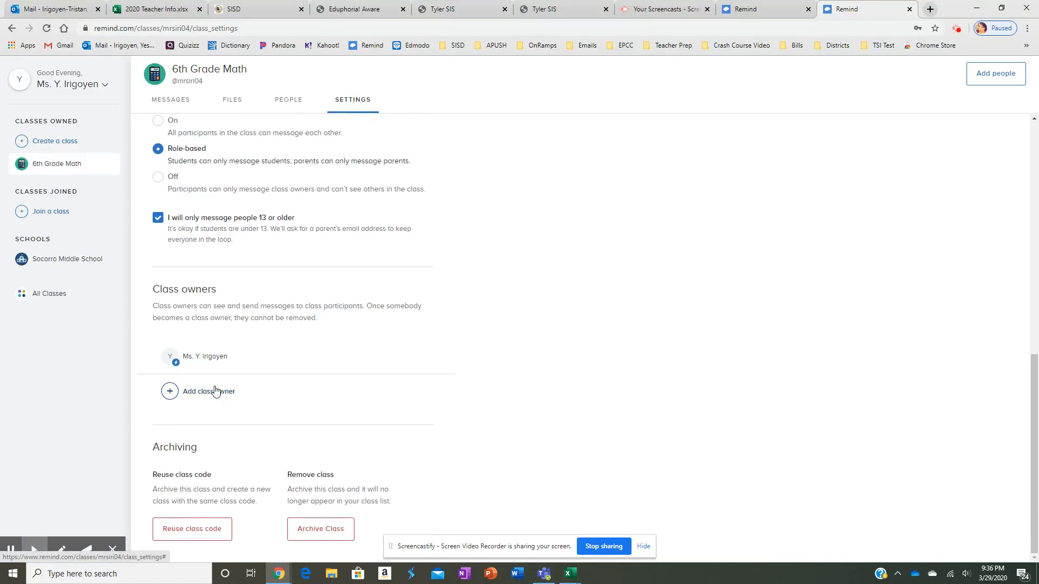
scroll(385, 421, "up", 10)
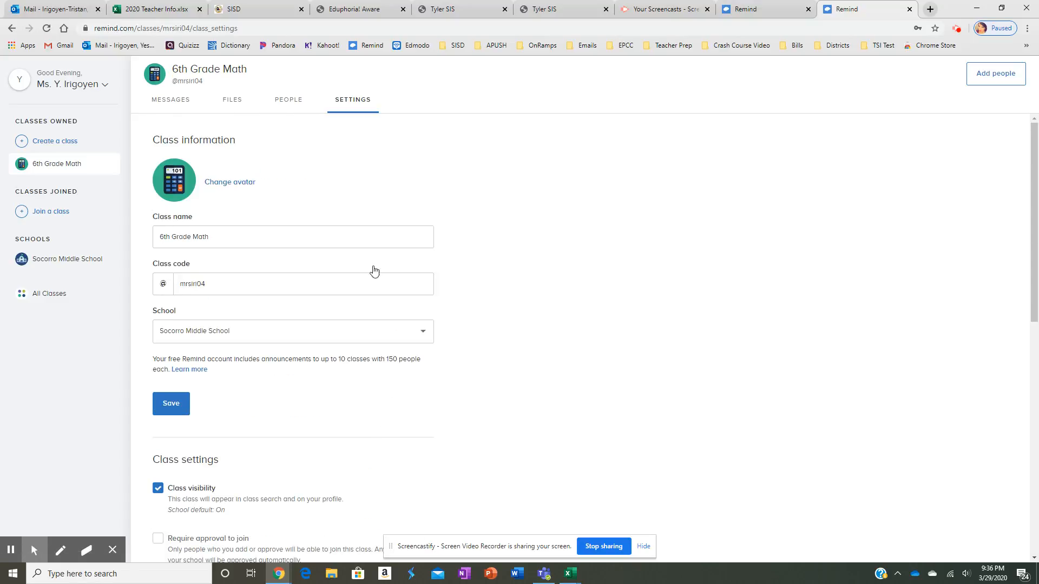
Open the Add people form from Messages and bring up the Book1 Excel roster
left_click(169, 108)
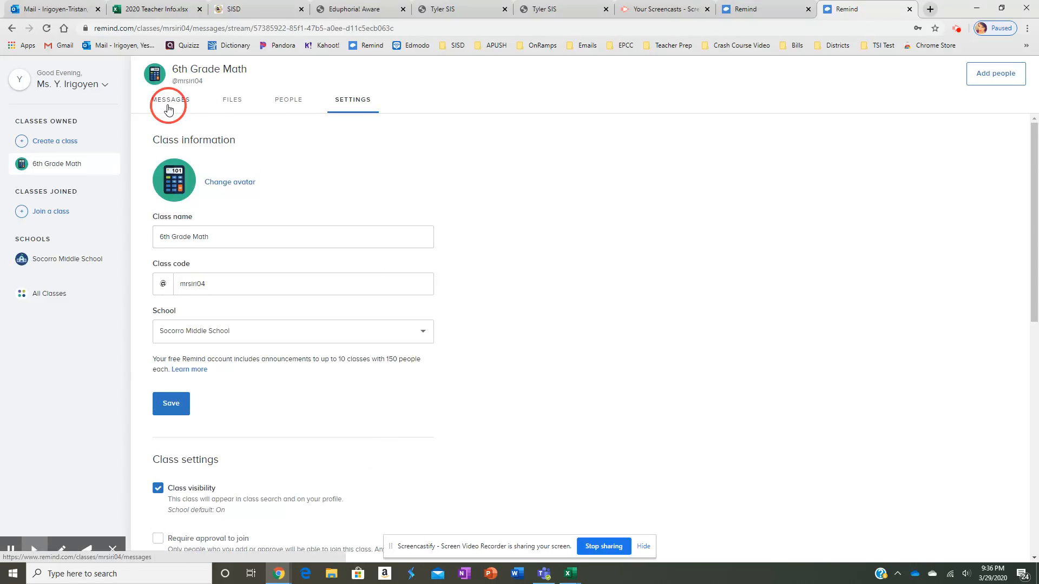
left_click(983, 76)
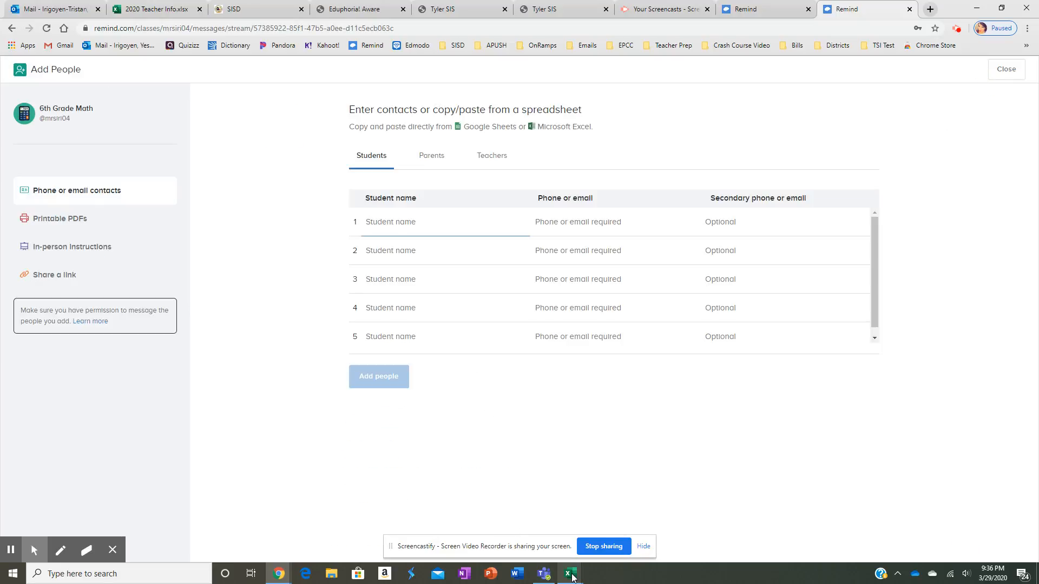
mouse_move(572, 577)
left_click(718, 527)
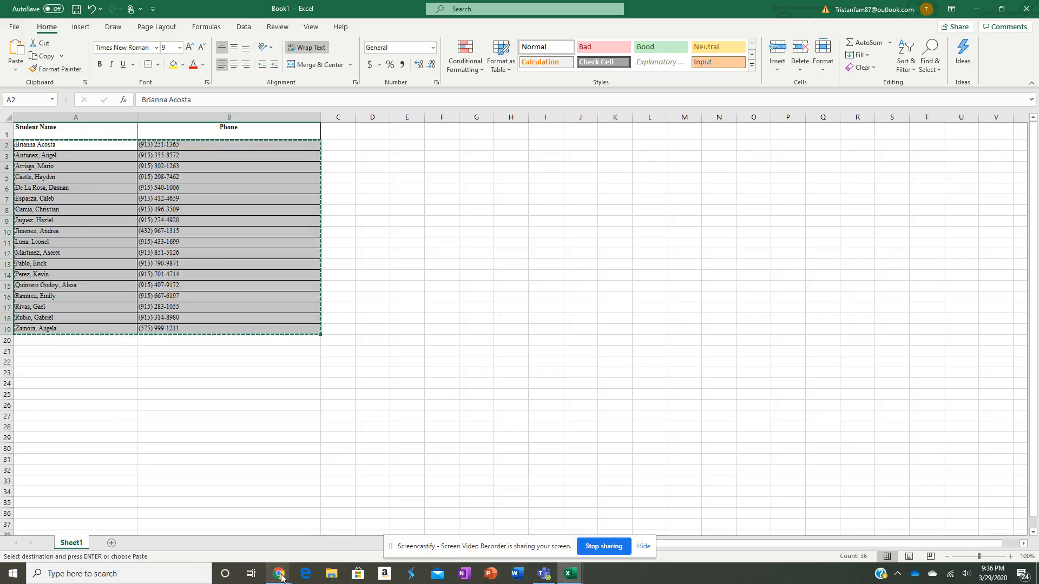
Paste the copied student names and phone numbers into the Students table, then close the form
mouse_move(281, 578)
left_click(217, 536)
left_click(373, 227)
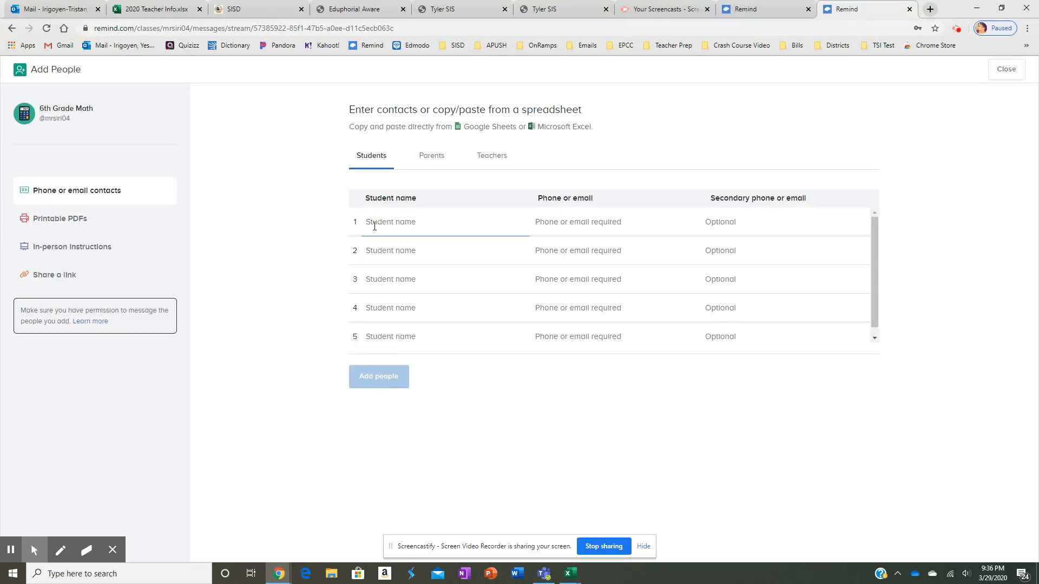
key("ctrl+v")
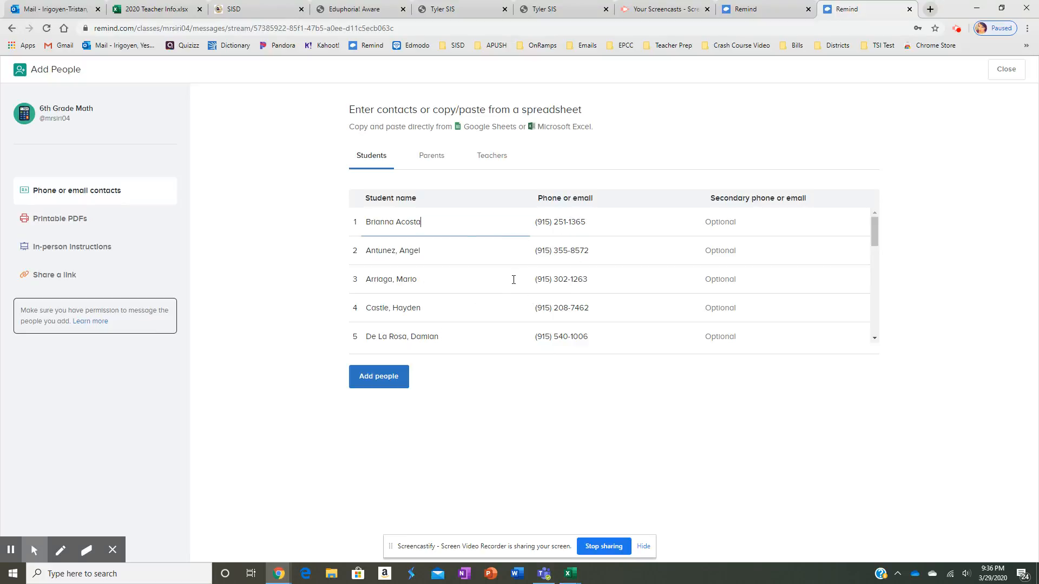
left_click(746, 222)
left_click(1007, 70)
Leave without adding people and review the Profile page in Account settings
left_click(515, 331)
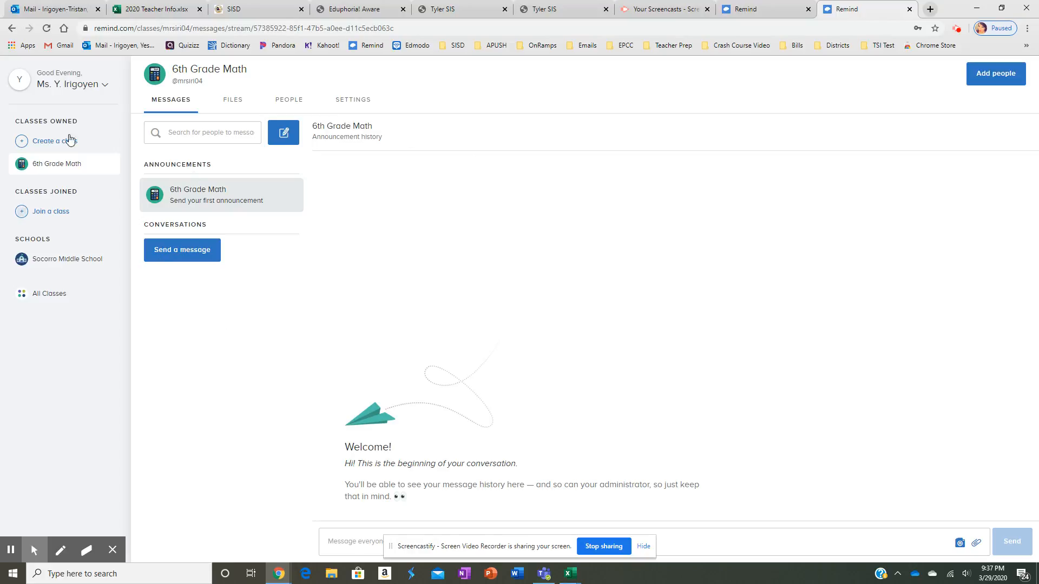
left_click(84, 88)
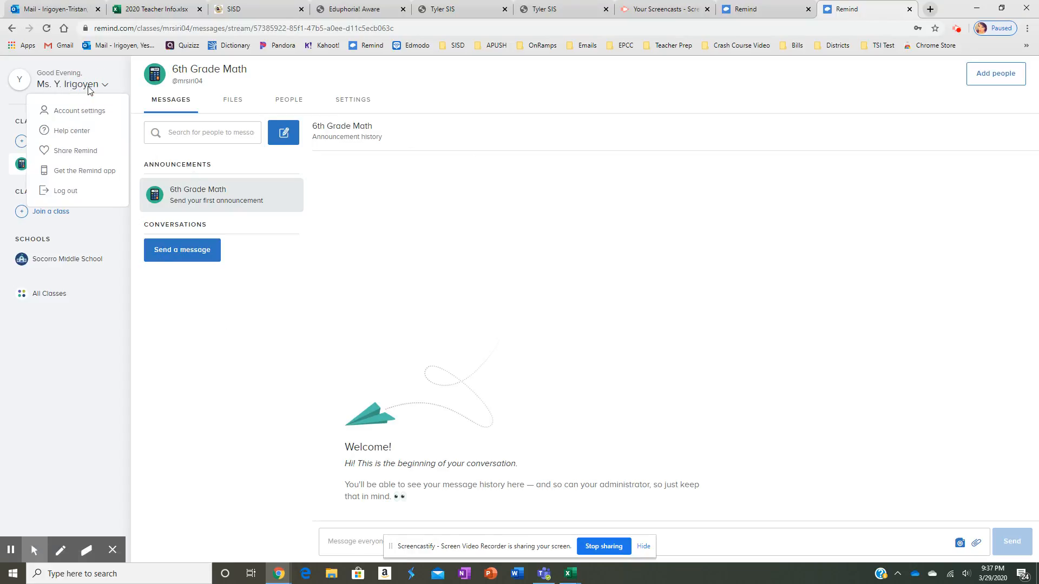
left_click(90, 116)
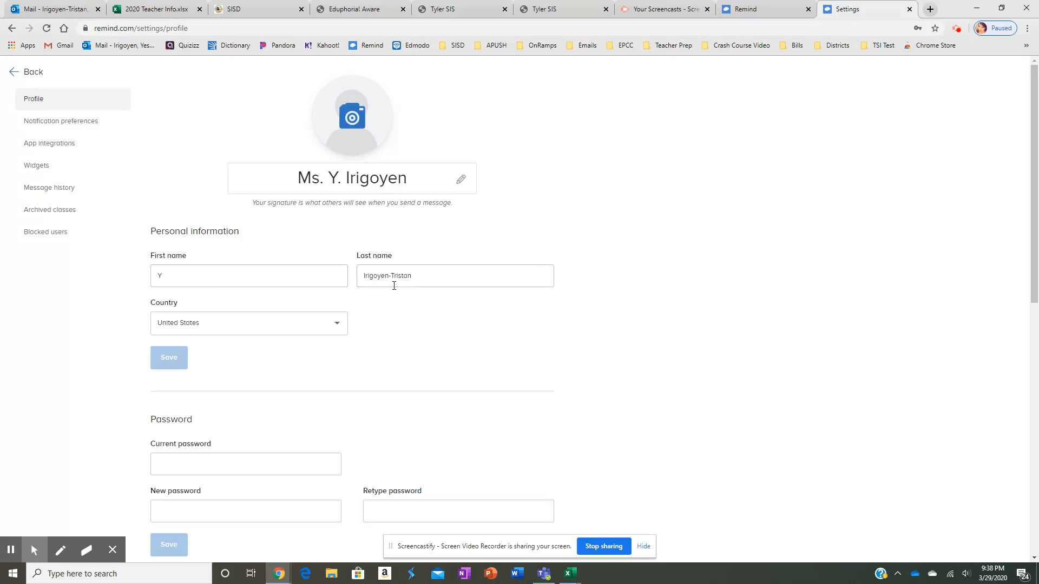
scroll(429, 306, "down", 10)
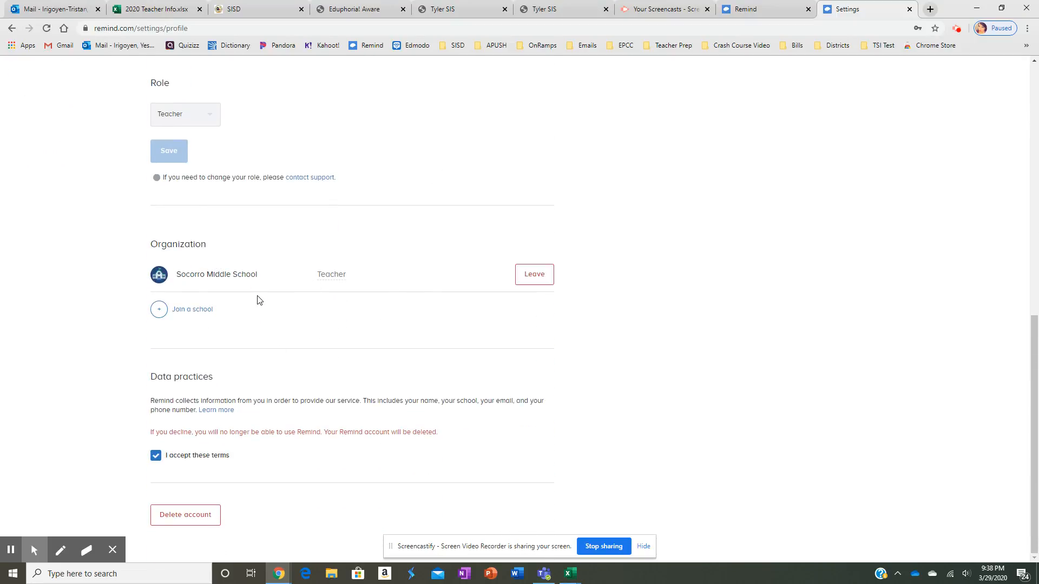
scroll(257, 302, "up", 10)
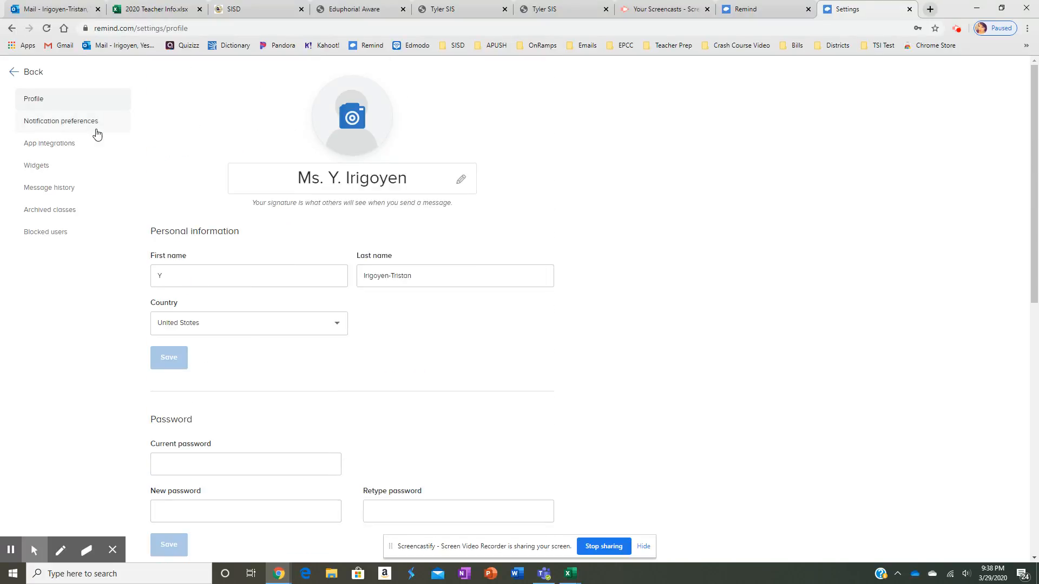
Review notification devices, message options and the 7:00 AM–10:00 PM daily office hours
left_click(95, 130)
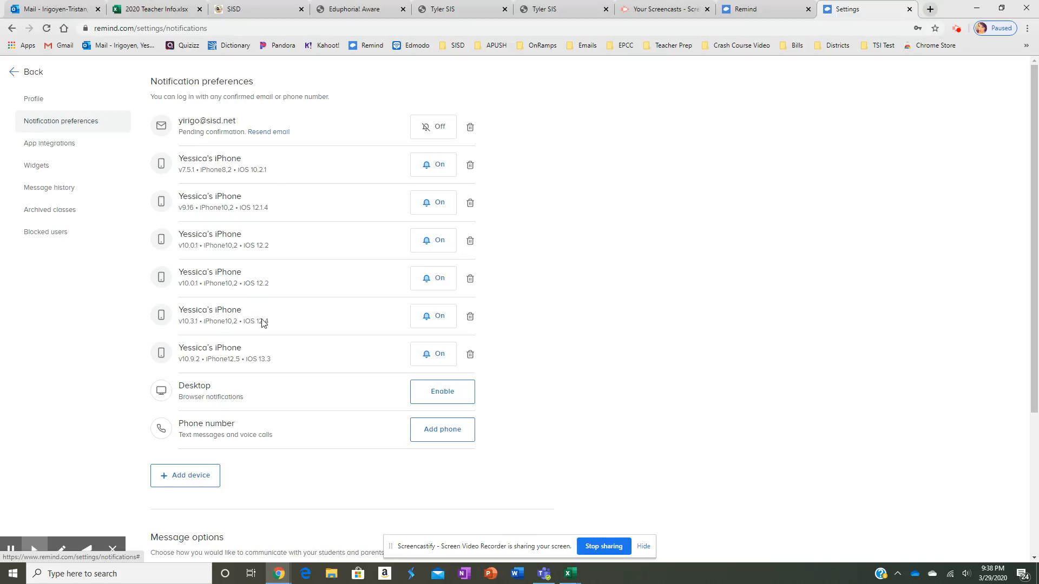
scroll(266, 341, "down", 3)
scroll(263, 351, "up", 3)
scroll(262, 346, "down", 3)
scroll(262, 343, "up", 4)
scroll(265, 338, "down", 4)
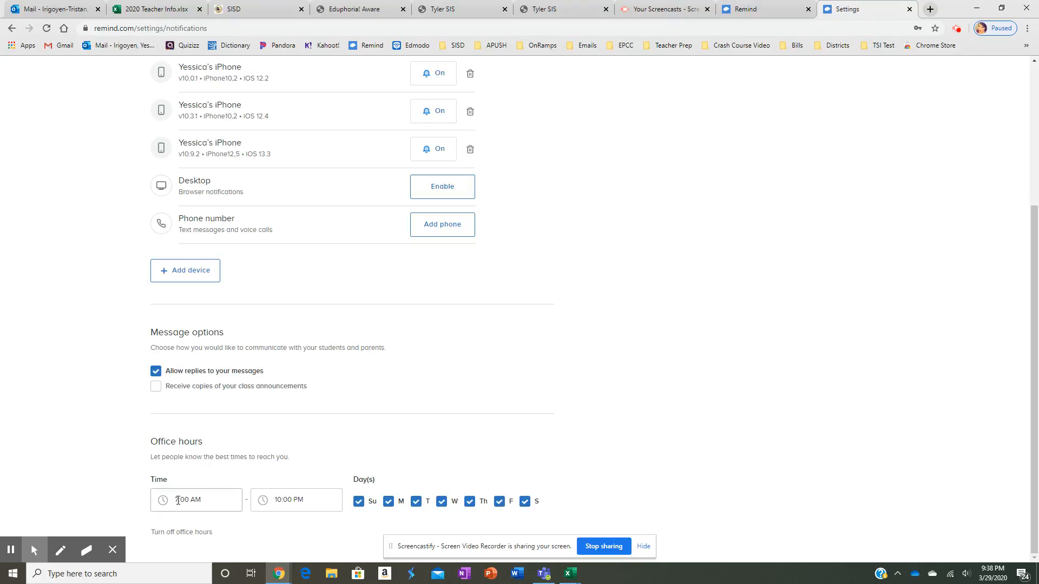
scroll(384, 432, "up", 5)
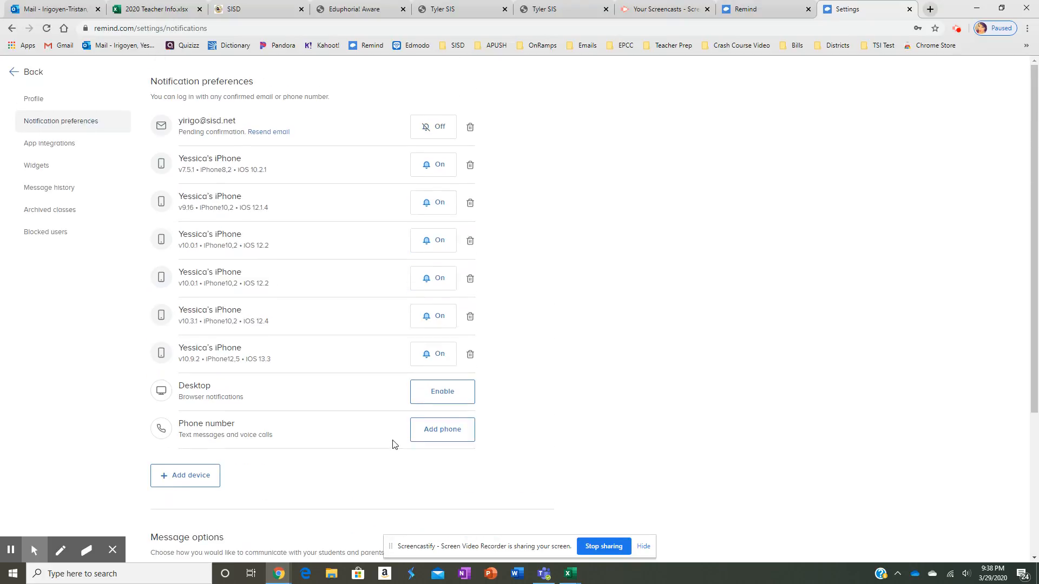
Browse App integrations and Message history, then scroll the Archived classes list
left_click(51, 145)
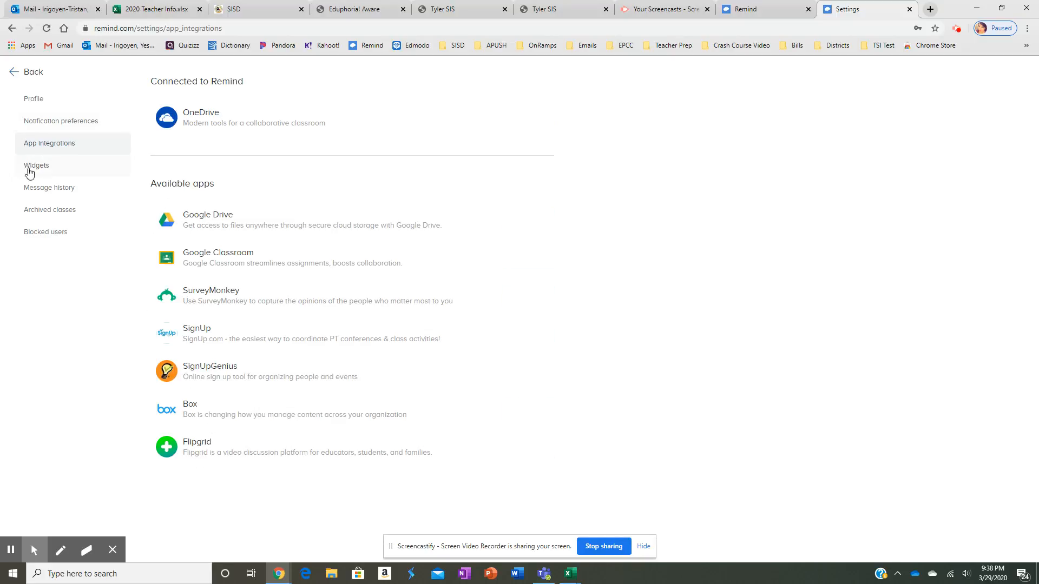
left_click(41, 189)
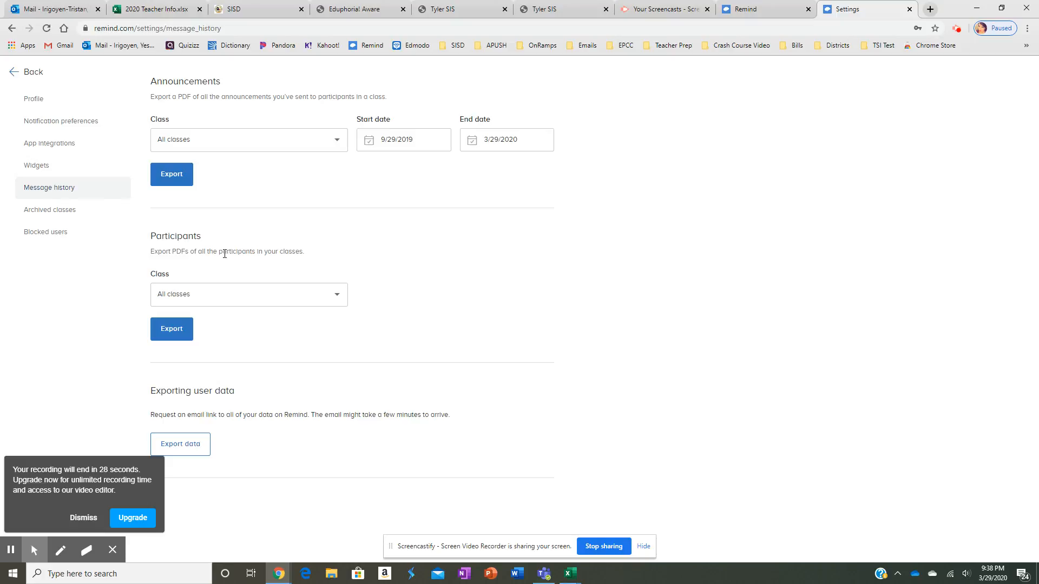
left_click(45, 211)
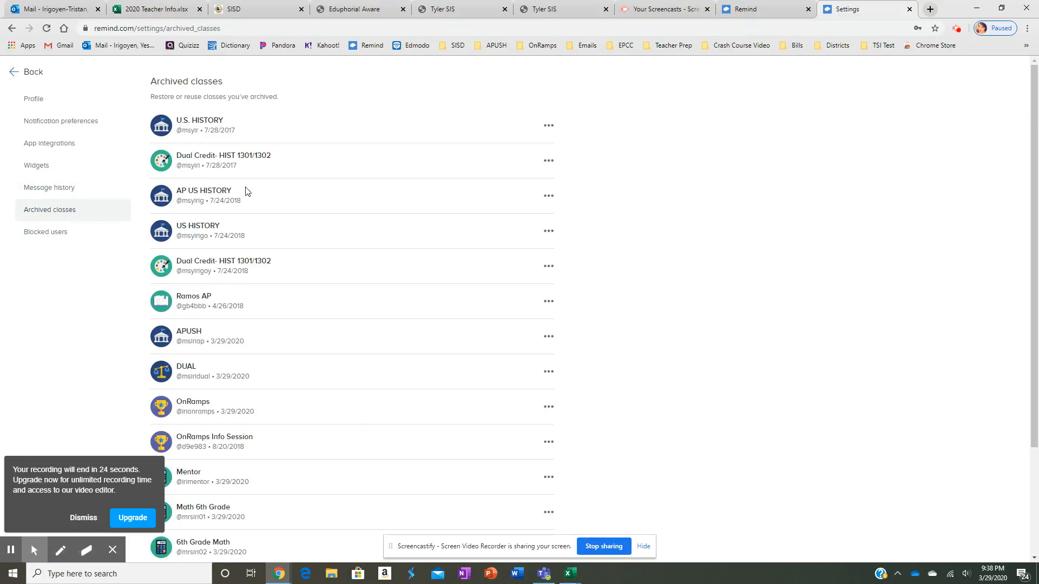
scroll(246, 190, "down", 4)
scroll(266, 232, "up", 4)
scroll(271, 238, "down", 1)
scroll(276, 245, "down", 2)
scroll(270, 240, "up", 3)
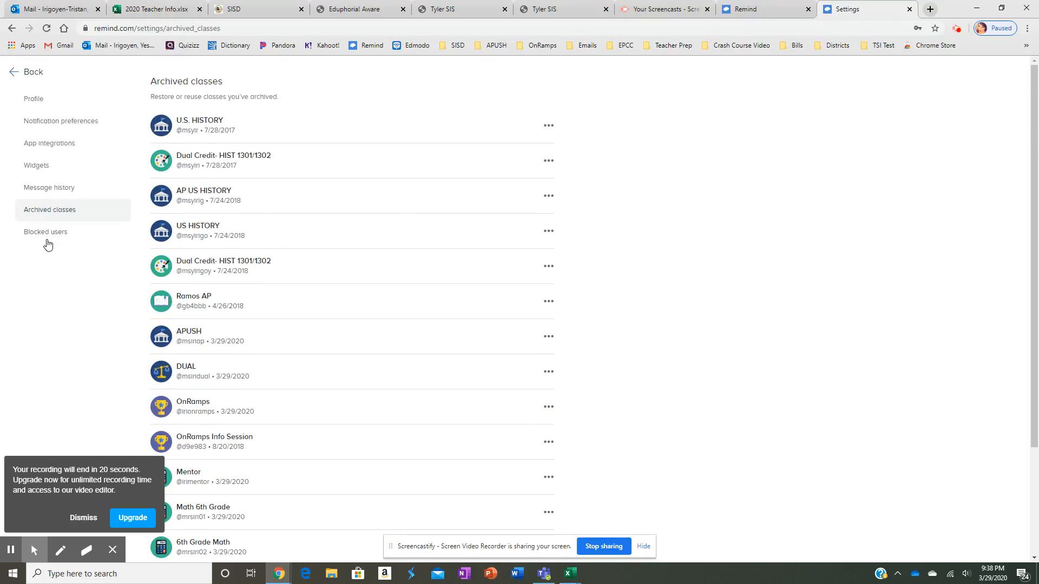